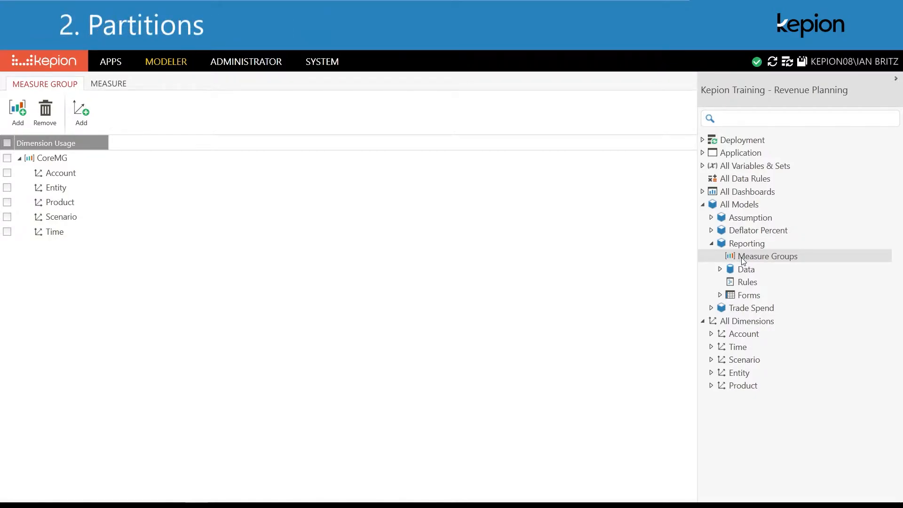
Disable the Writeback partition in the Reporting model's data and save the change.
click(740, 270)
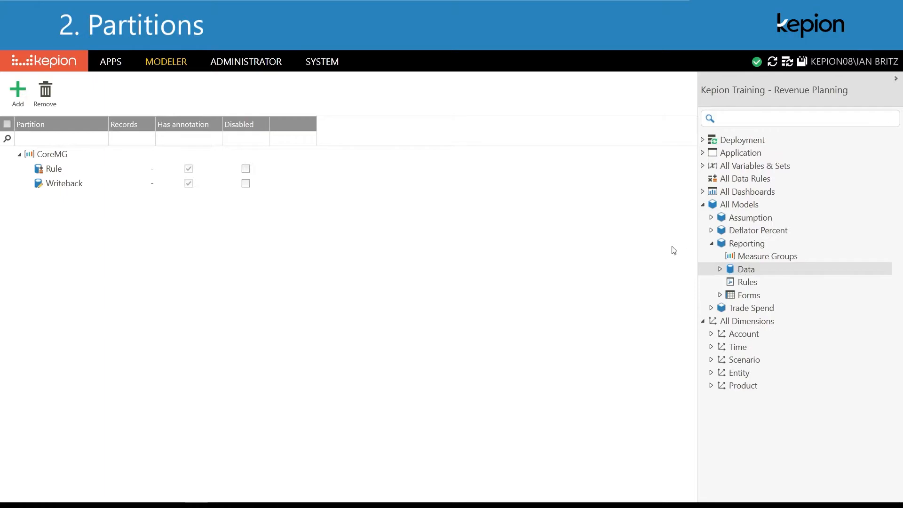
click(13, 107)
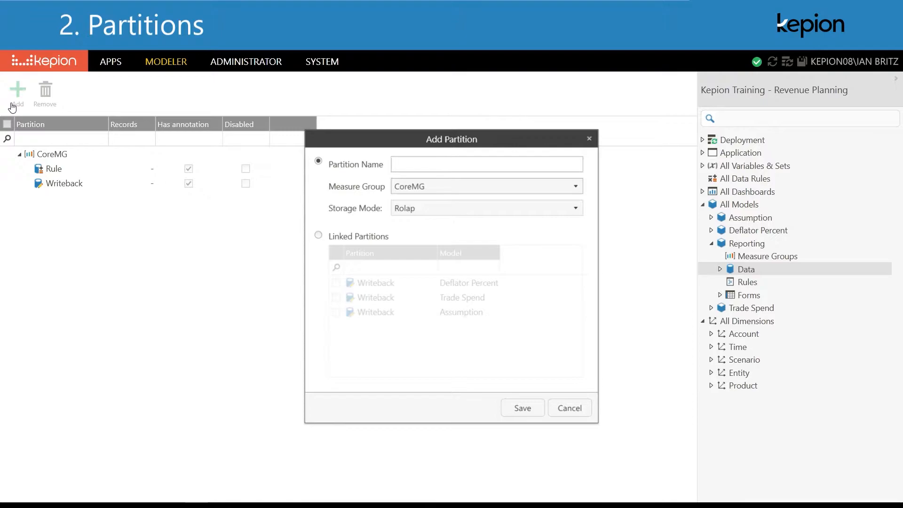
click(474, 210)
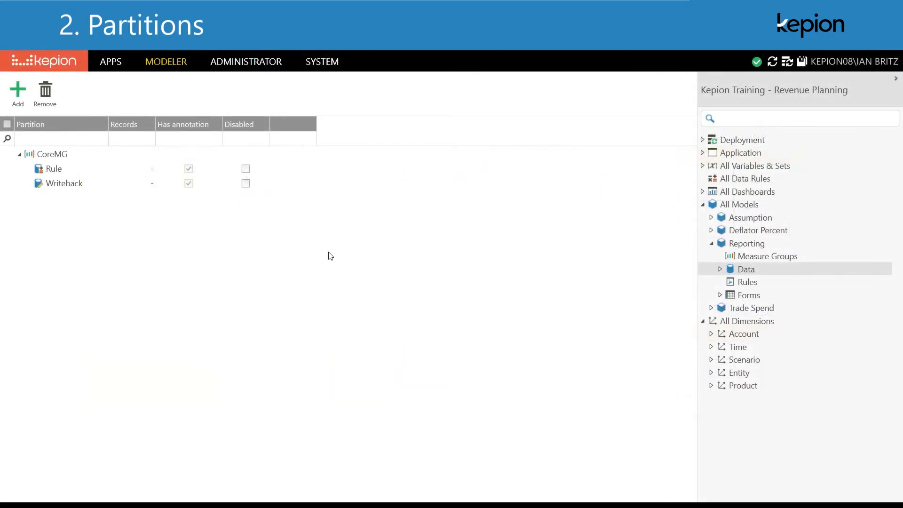
click(246, 183)
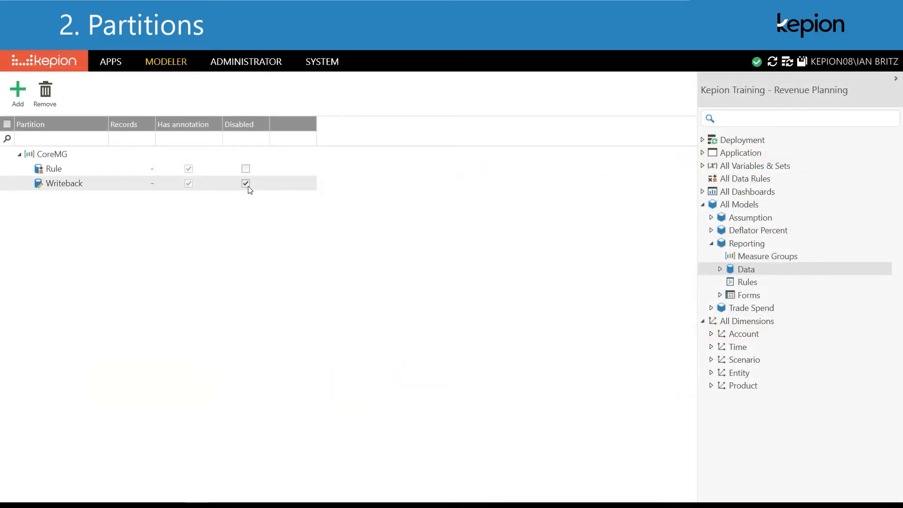
click(802, 61)
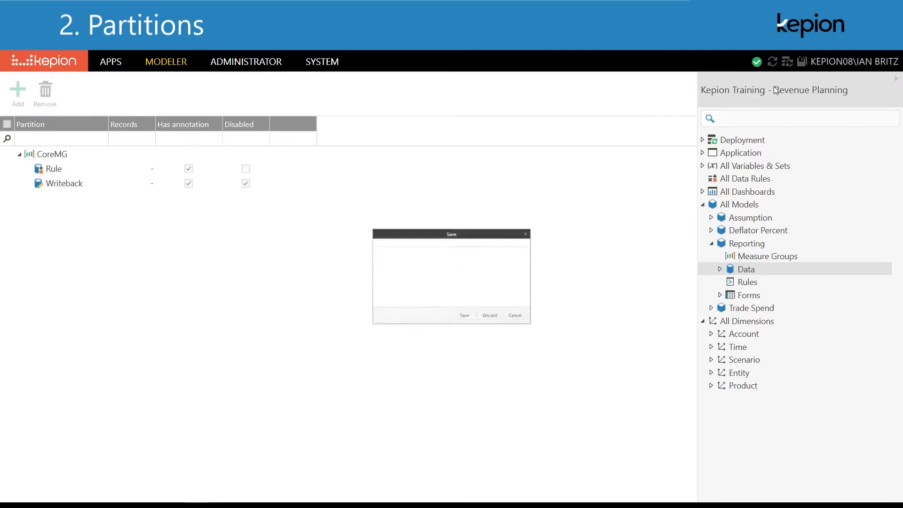
click(474, 354)
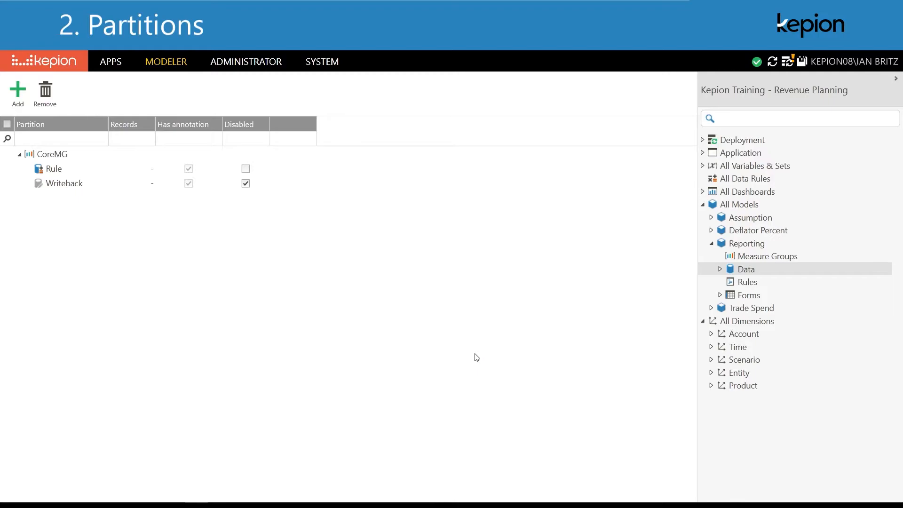
Add a partition named Actual to the CoreMG measure group with Molap storage mode.
click(23, 101)
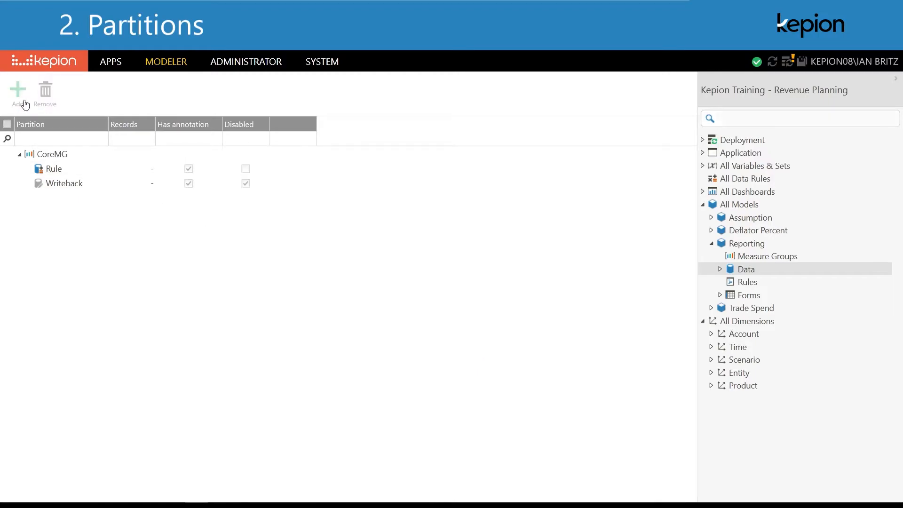
text(Actual)
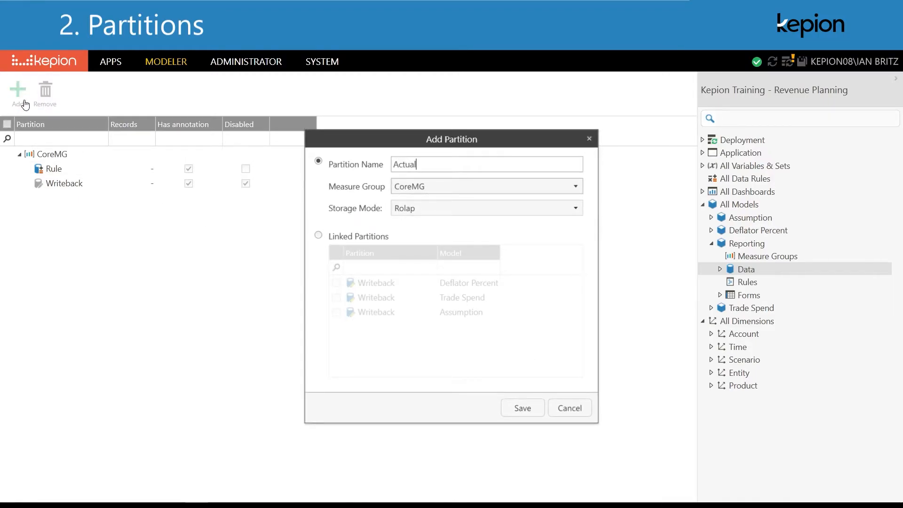
click(448, 211)
click(447, 241)
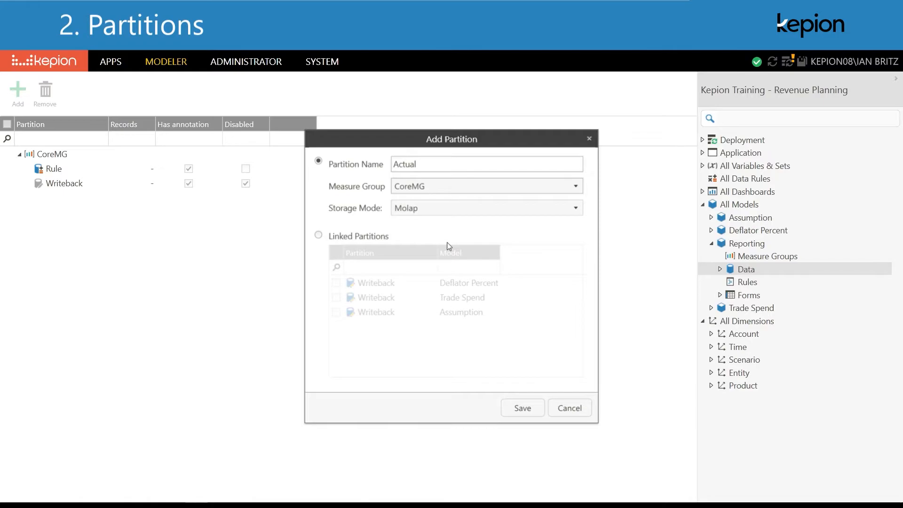
click(522, 408)
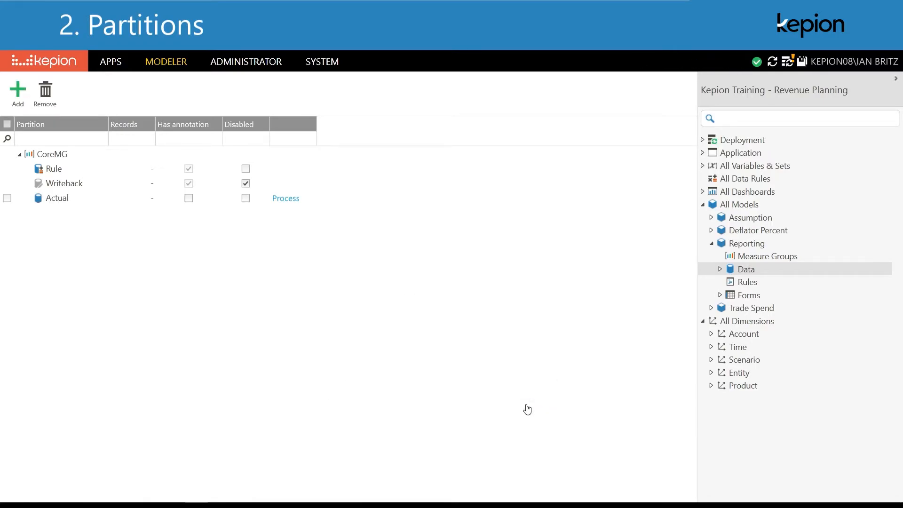
Add a partition named Calculated with Rolap storage mode to the CoreMG measure group and deploy the application.
click(25, 99)
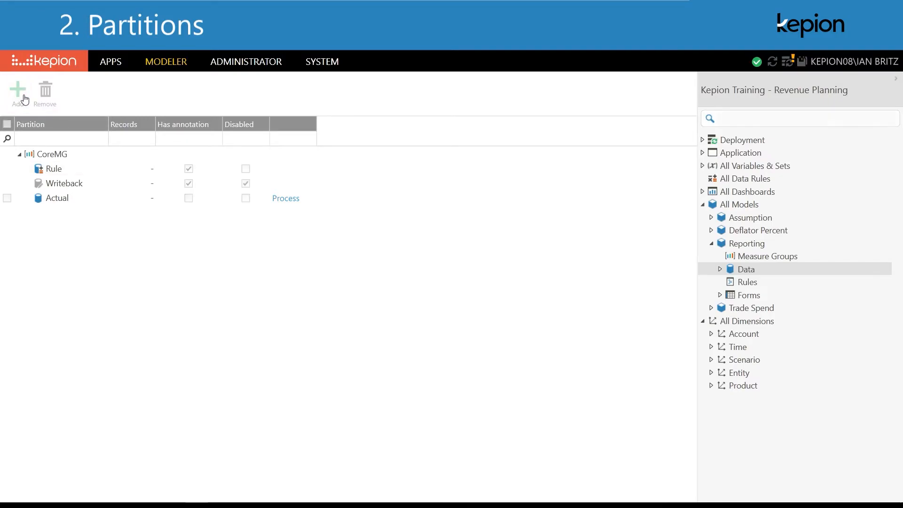
text(Calculated)
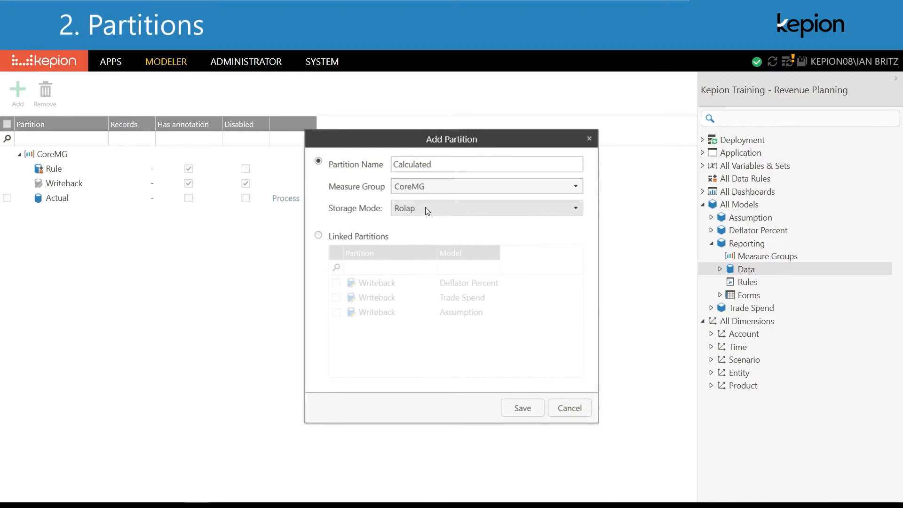
click(520, 408)
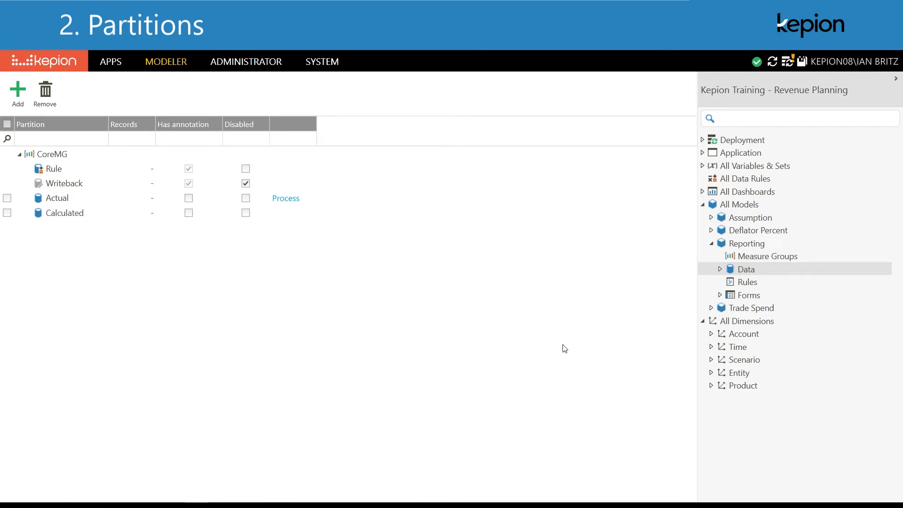
click(789, 64)
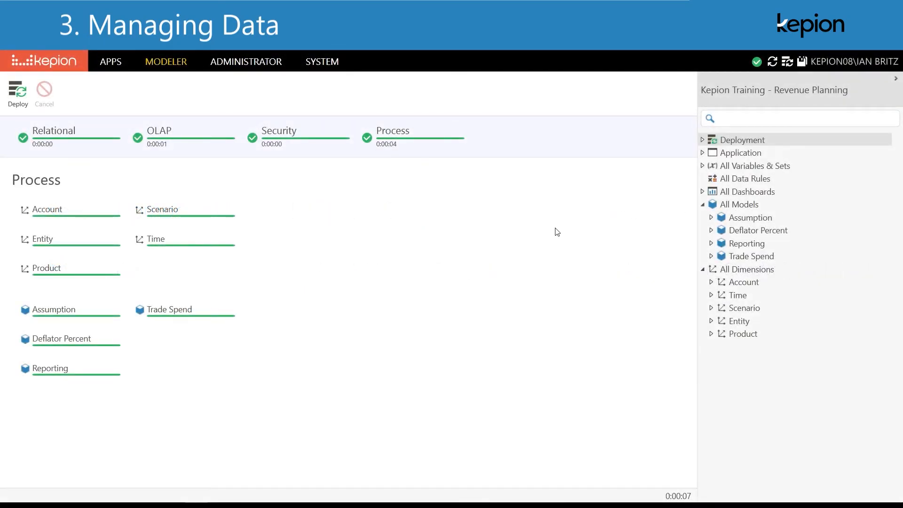
Open the Assumption model's Writeback partition and look through its data rows.
click(711, 218)
click(721, 244)
click(757, 269)
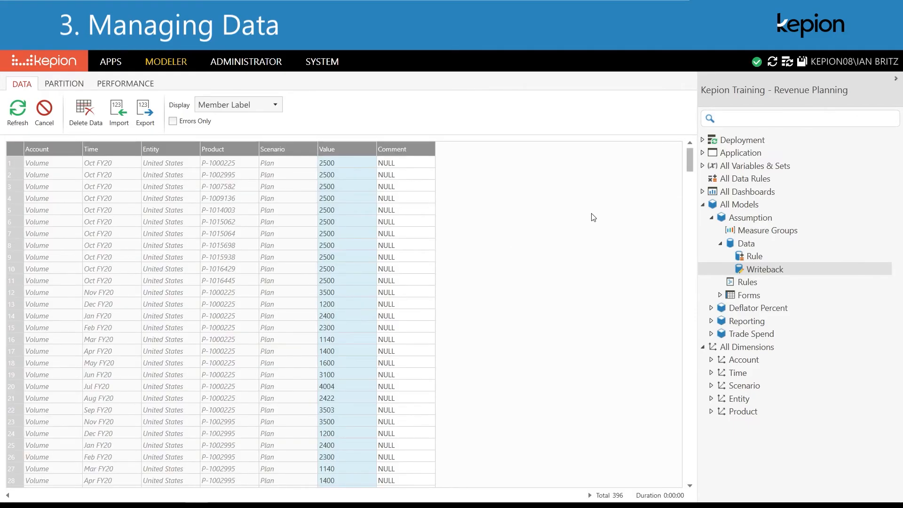
drag(690, 161, 687, 298)
Filter the Account column of the Writeback data to Price.
click(75, 147)
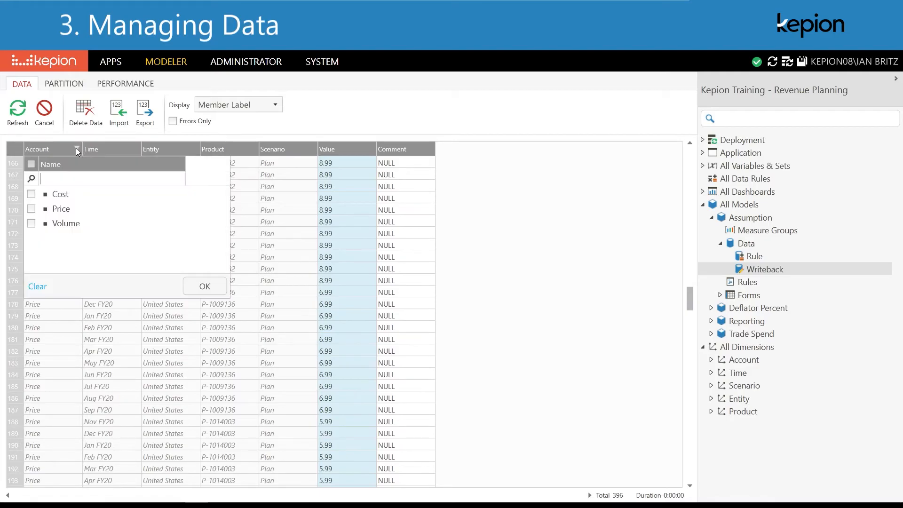
click(35, 213)
click(200, 285)
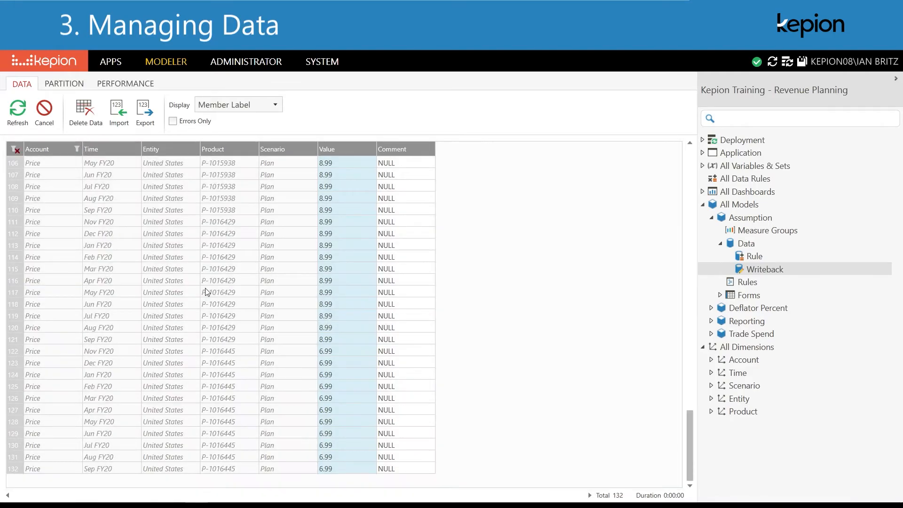
Review the data deletion and export options for the Price-filtered Writeback rows, closing each dialog.
click(91, 115)
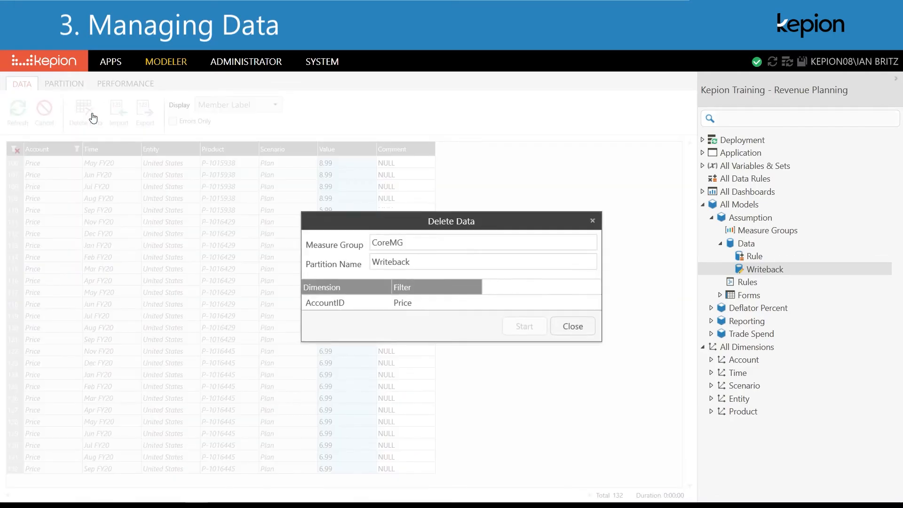
click(541, 324)
click(571, 327)
click(148, 117)
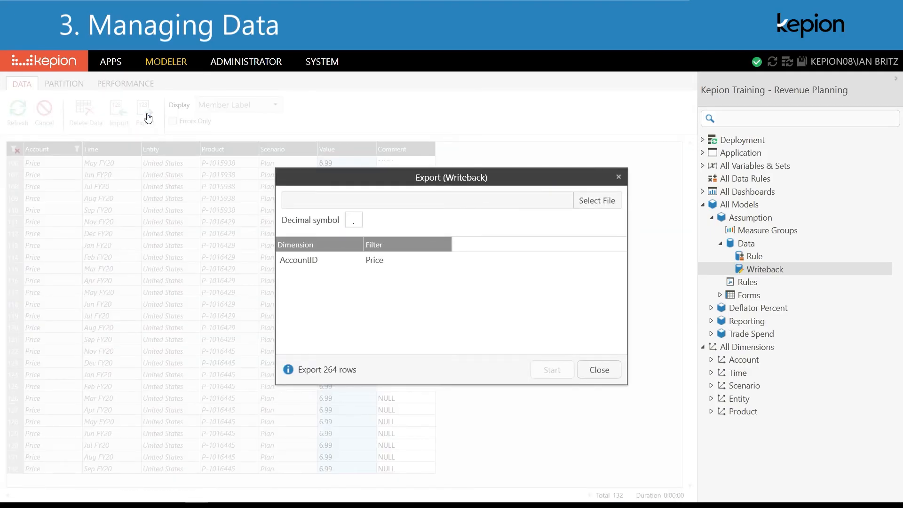
click(598, 370)
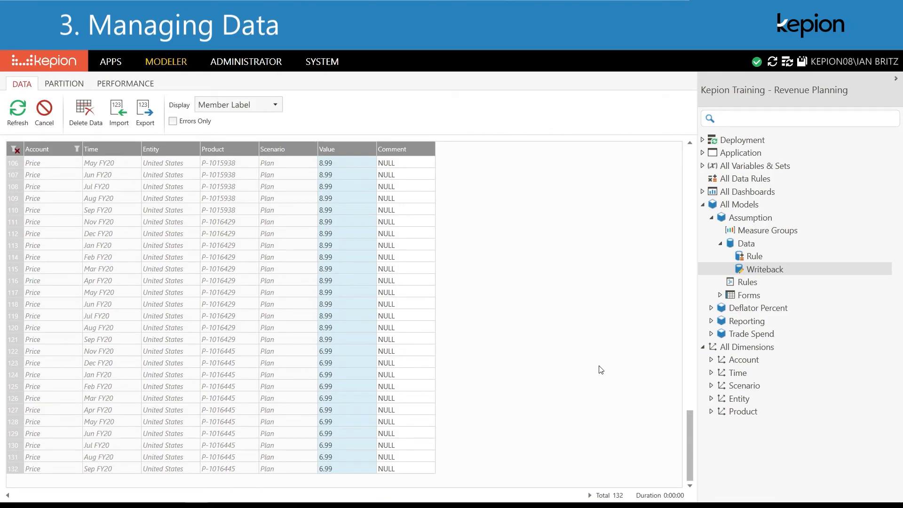
Open the data of the Actual partition in the Reporting model.
click(720, 243)
click(711, 295)
click(720, 321)
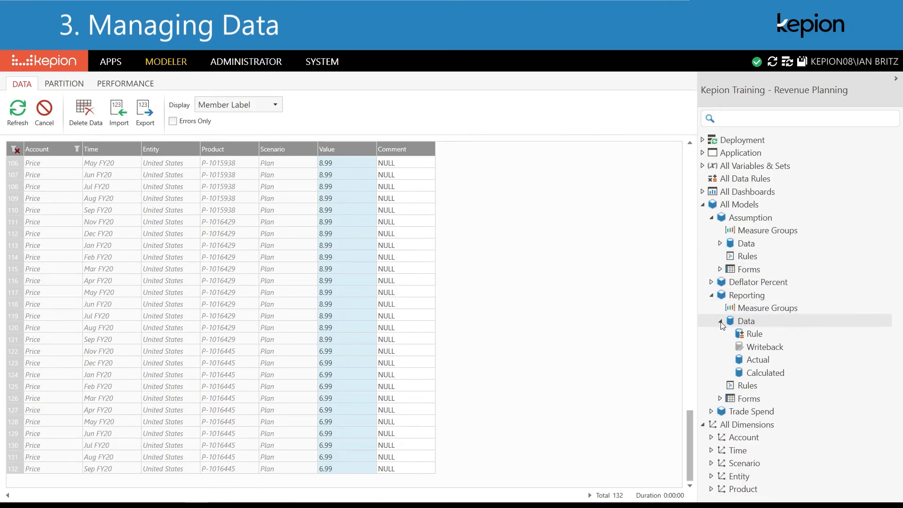
click(759, 360)
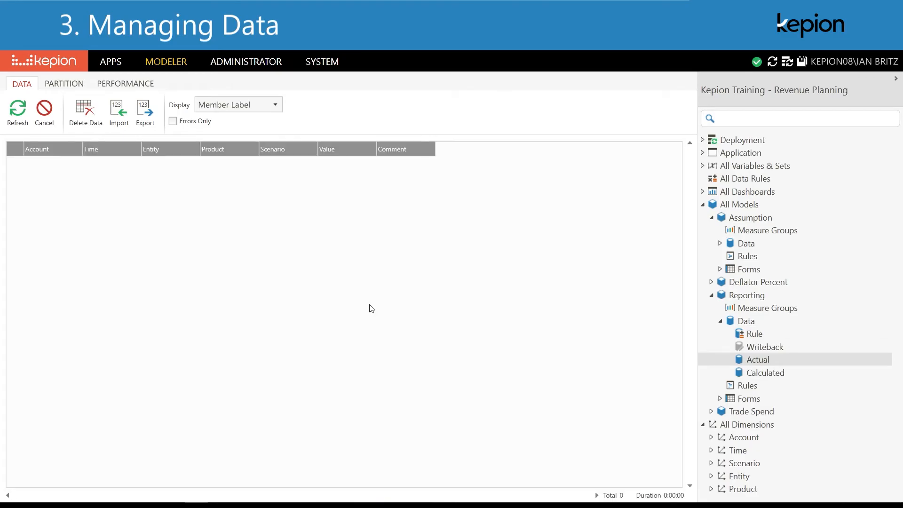
Import actuals.csv into the Actual partition, appending to existing data, and check the loaded rows for errors.
click(118, 113)
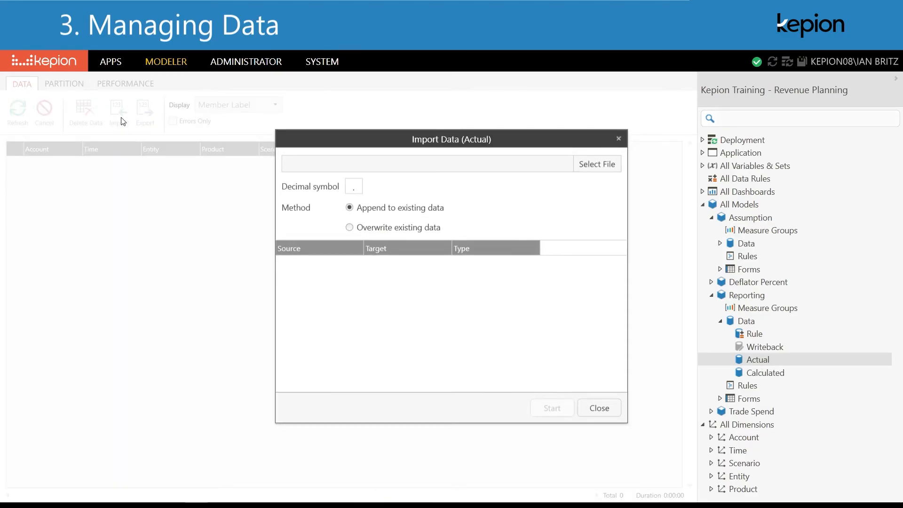
click(585, 163)
click(288, 259)
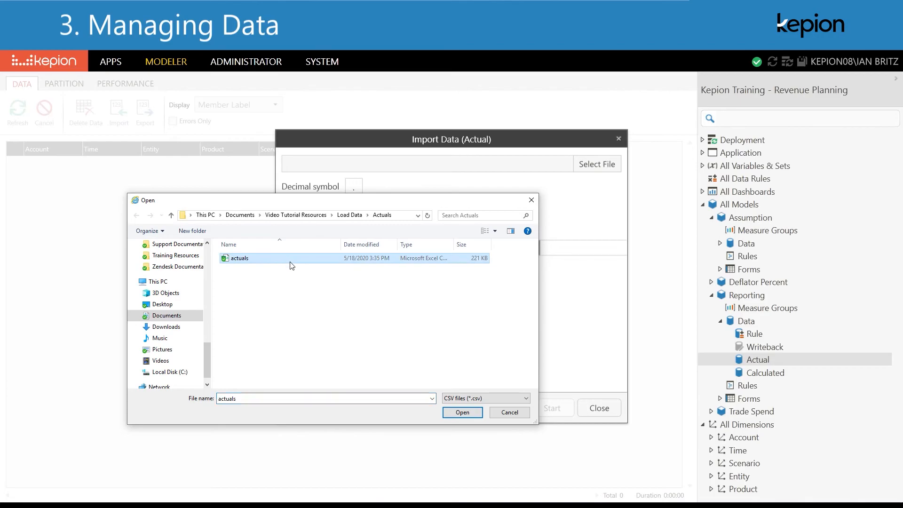
click(462, 412)
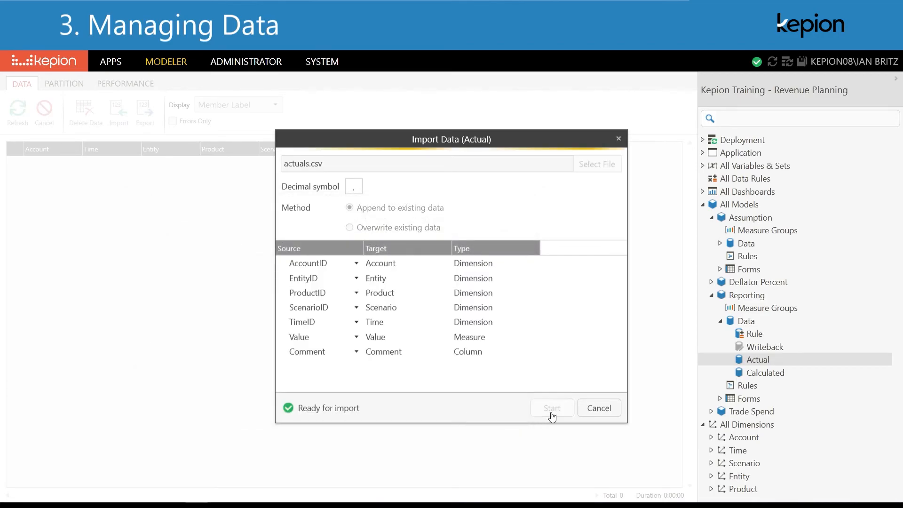
click(552, 414)
click(579, 413)
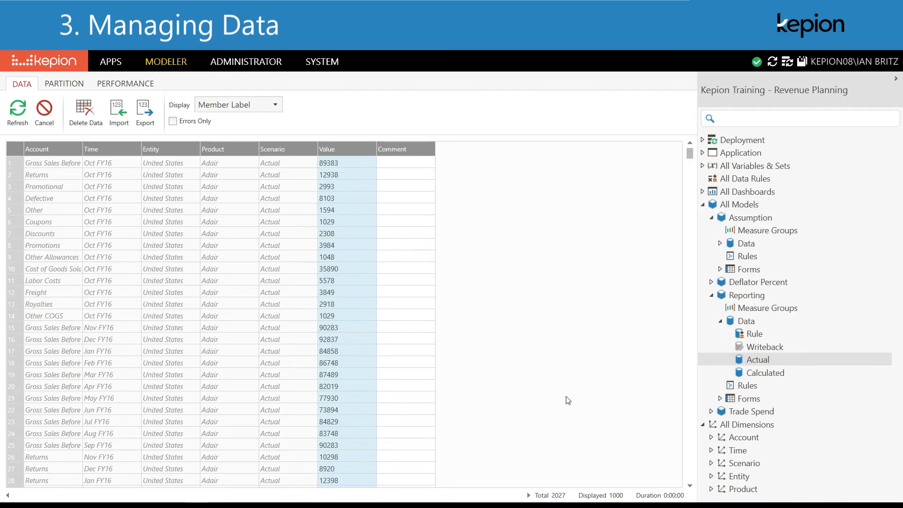
click(172, 122)
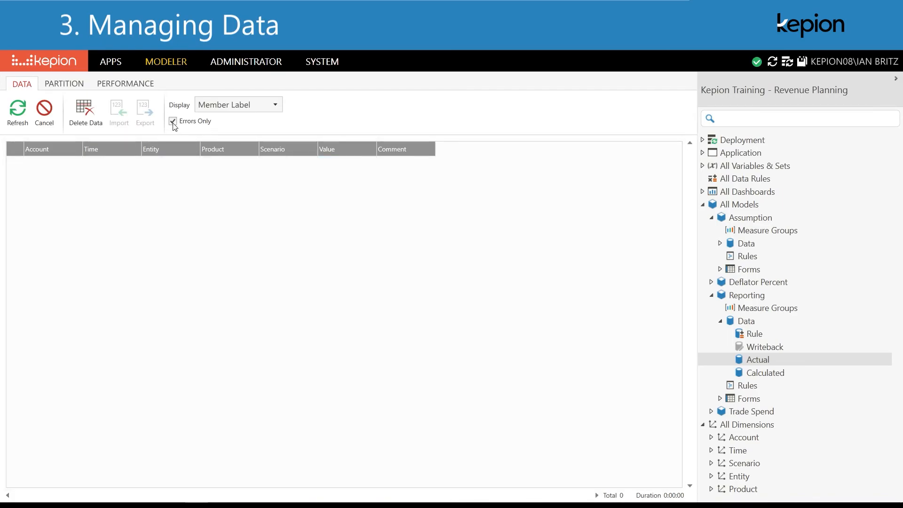
click(173, 123)
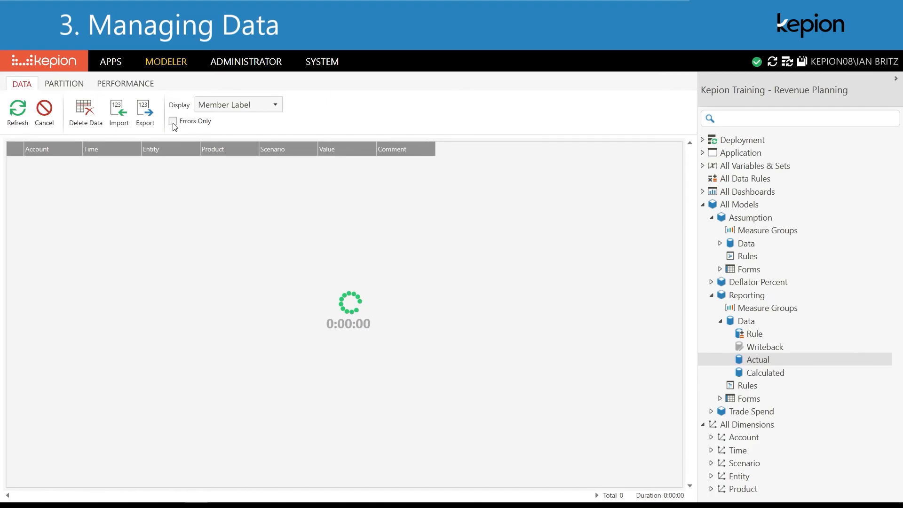